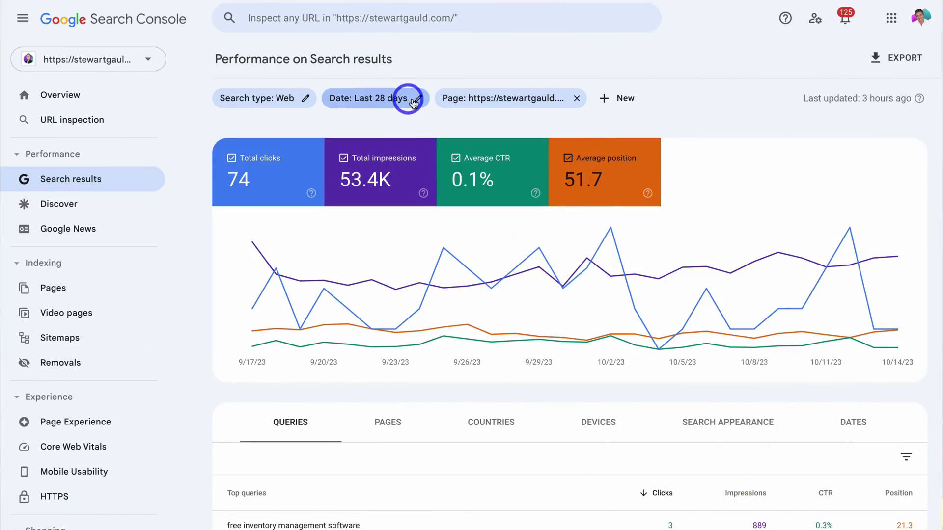
# Set the date range of the page-filtered search performance report to the last 3 months.
pyautogui.click(418, 98)
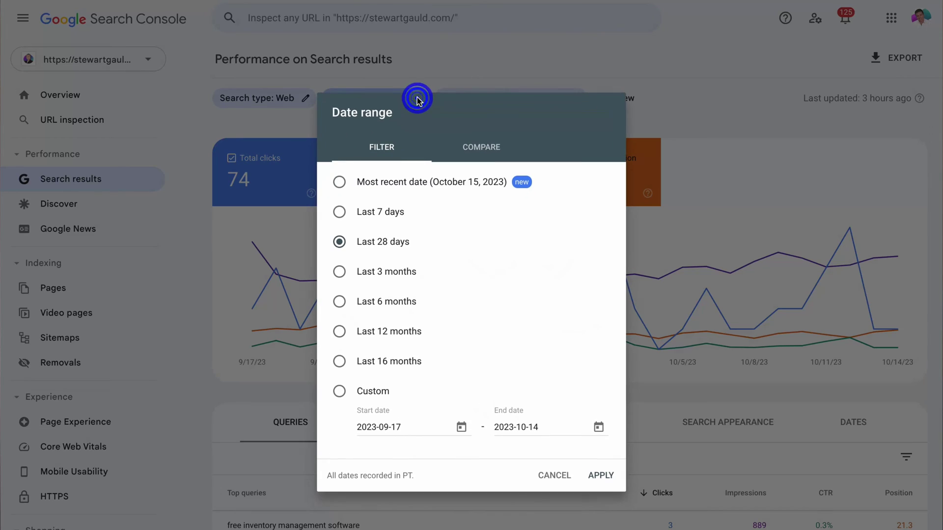
pyautogui.click(338, 272)
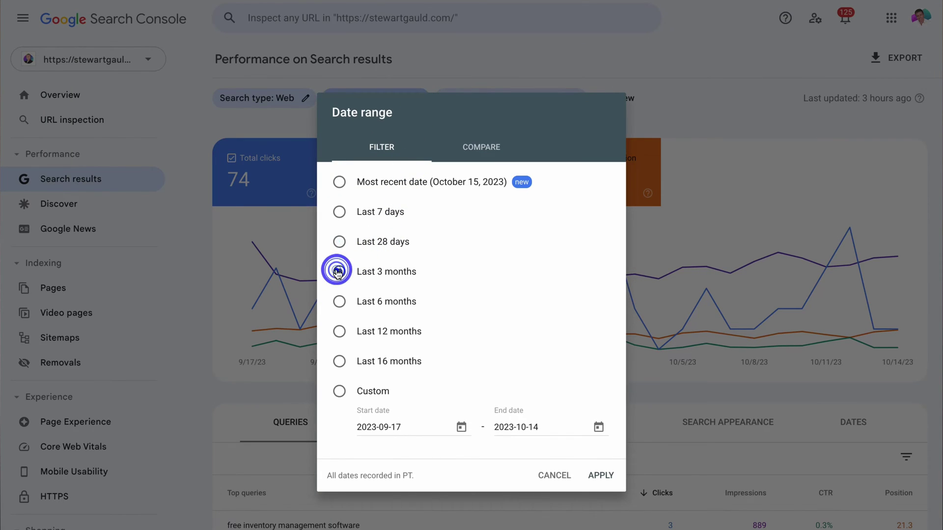
pyautogui.click(611, 485)
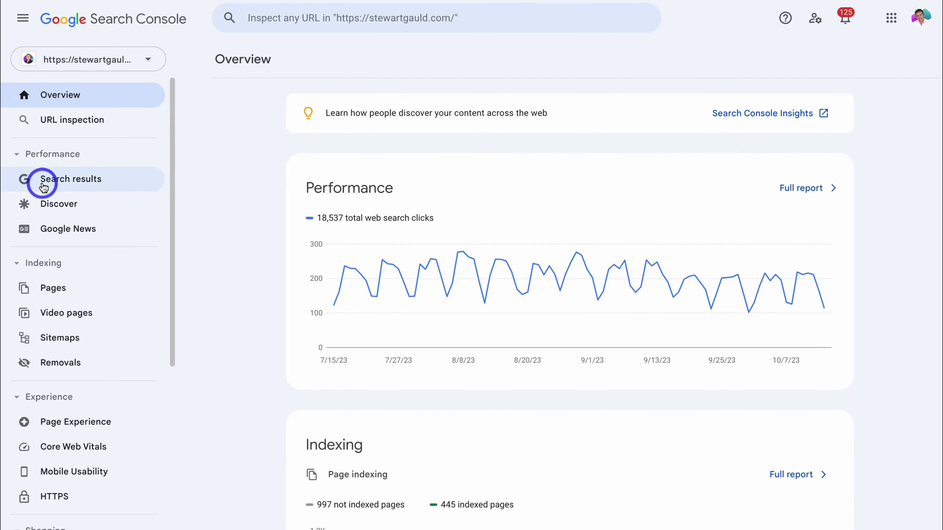
# Open the Search results performance report and add average CTR and average position to the chart.
pyautogui.click(127, 186)
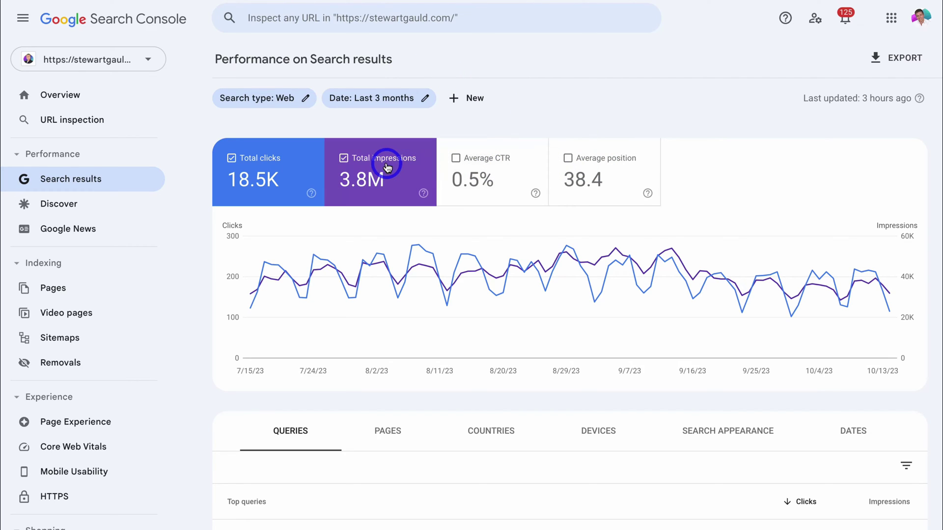
pyautogui.click(525, 175)
pyautogui.click(602, 182)
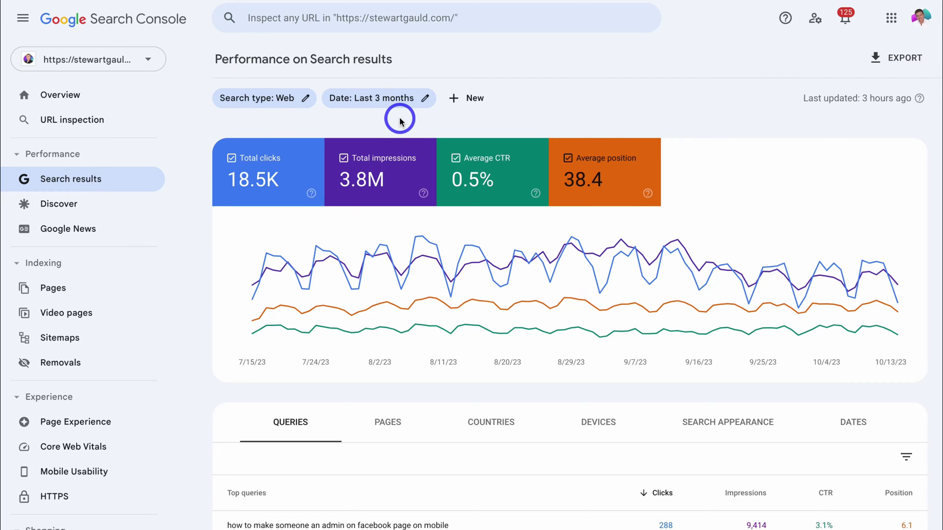
pyautogui.click(425, 102)
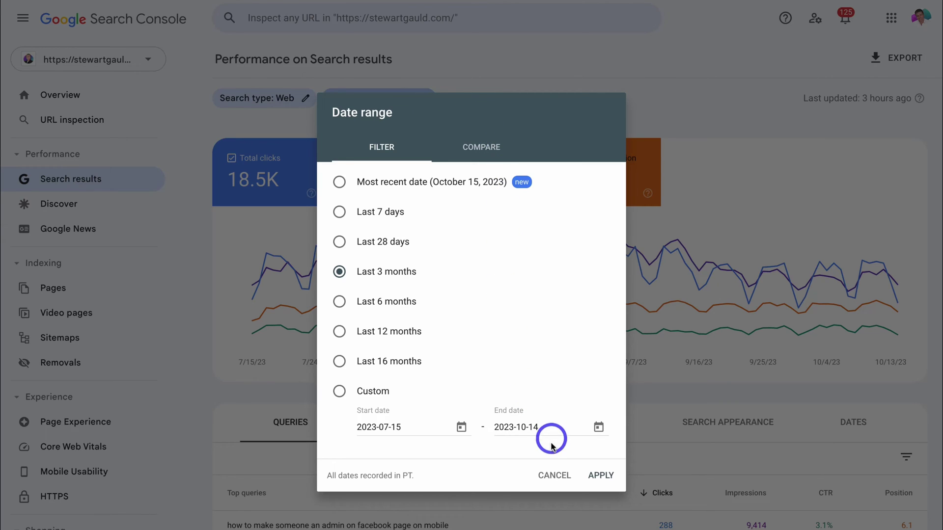
pyautogui.click(553, 475)
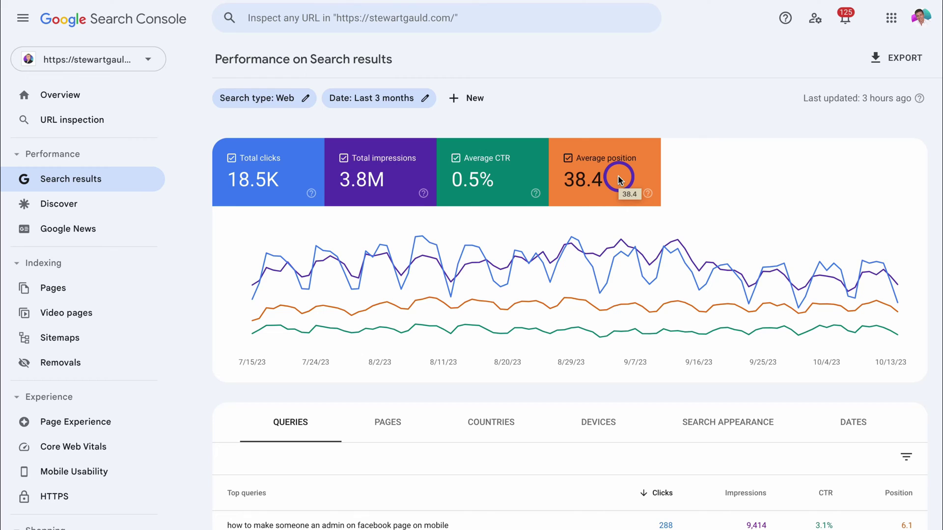
# Review the search performance breakdowns by query, page, country and device.
pyautogui.scroll(-5, 618, 180)
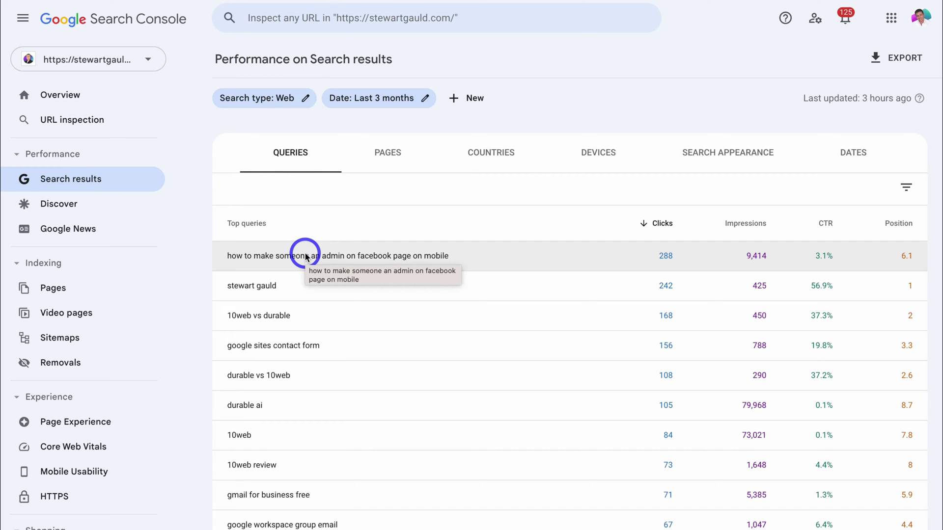
pyautogui.click(386, 167)
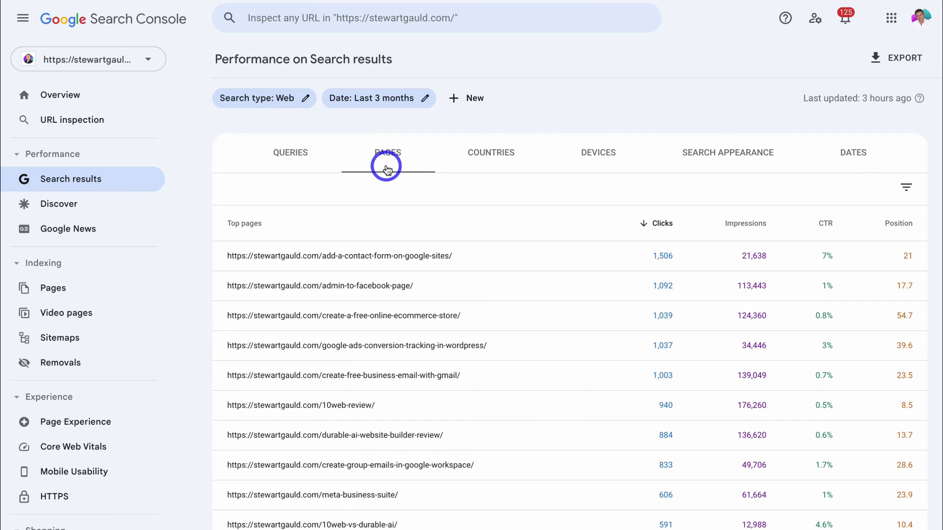
pyautogui.click(495, 170)
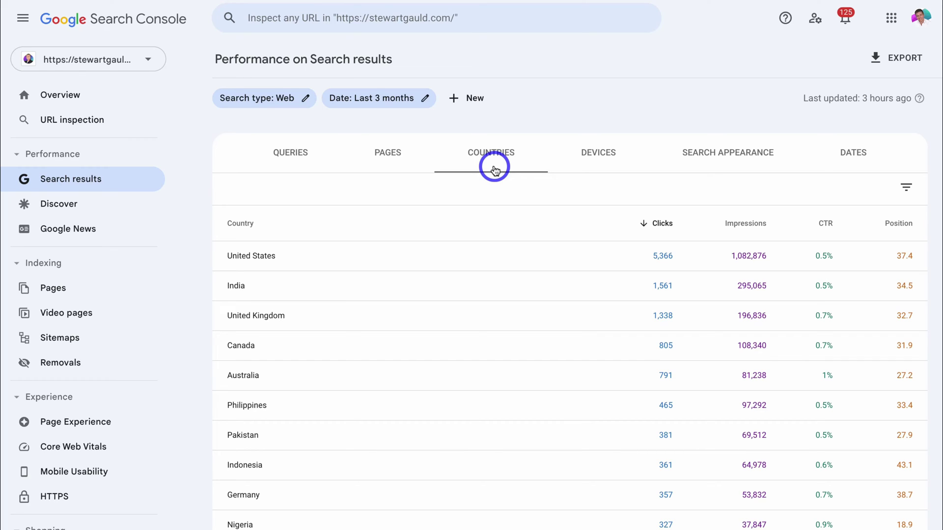
pyautogui.click(604, 166)
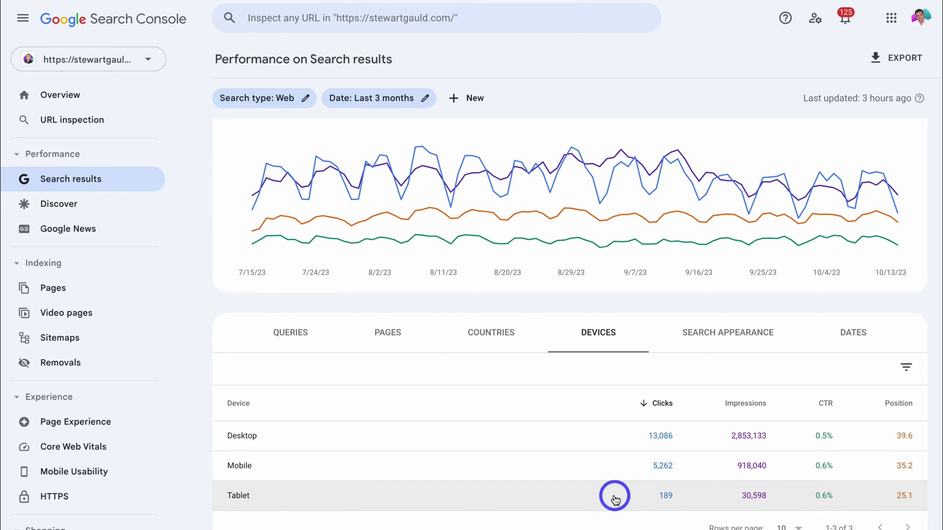
# Go back to the top queries and filter the report to the query "google sites contact form".
pyautogui.click(291, 339)
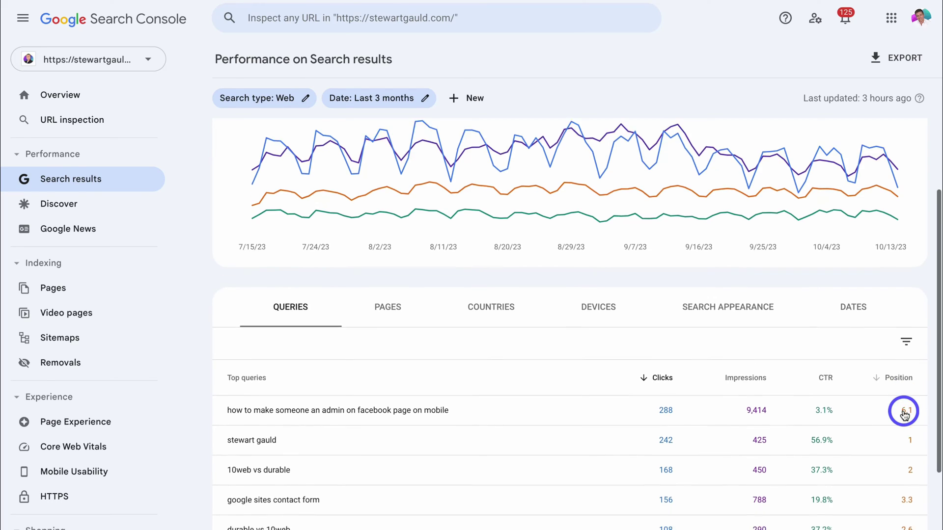
pyautogui.scroll(-4, 904, 412)
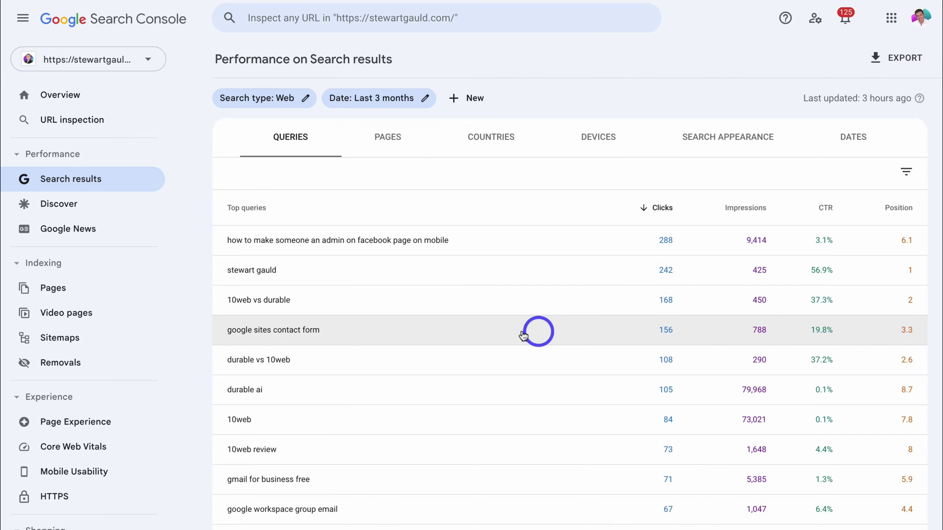
pyautogui.click(333, 331)
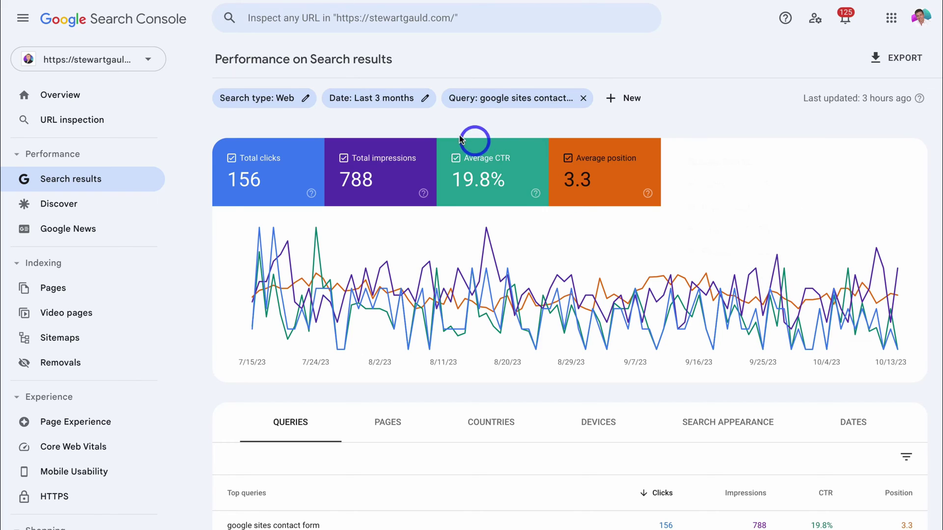
# Limit the query-filtered report to the last 28 days.
pyautogui.click(422, 100)
pyautogui.click(339, 241)
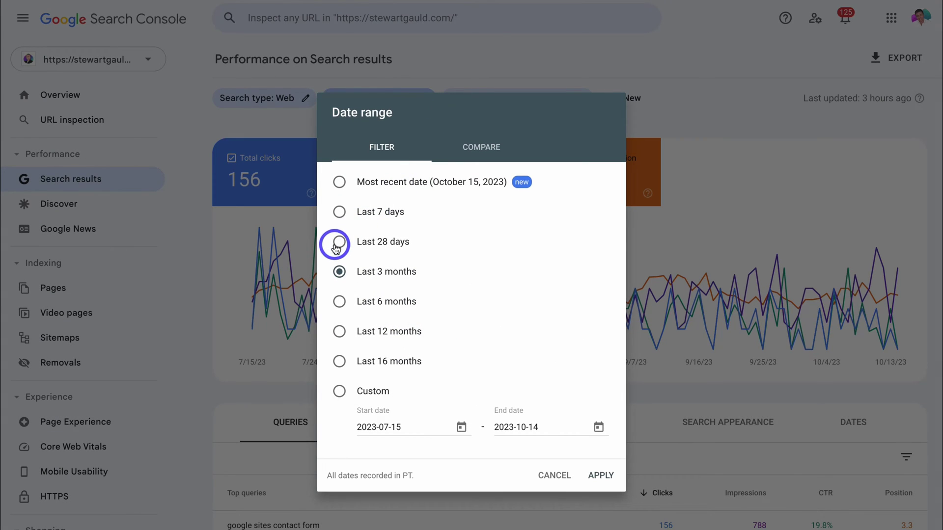
pyautogui.click(601, 475)
# List the pages that appear for the "google sites contact form" query and examine the top one.
pyautogui.click(390, 435)
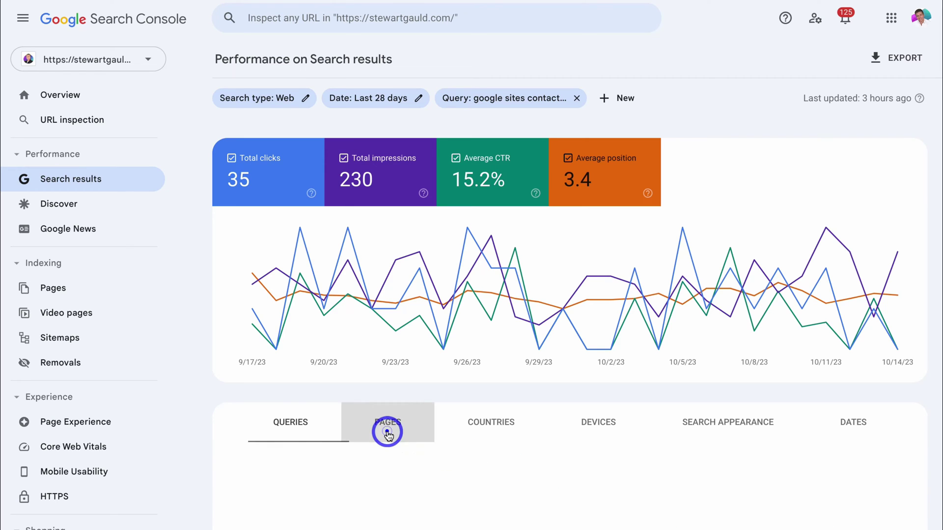
pyautogui.scroll(-2, 387, 435)
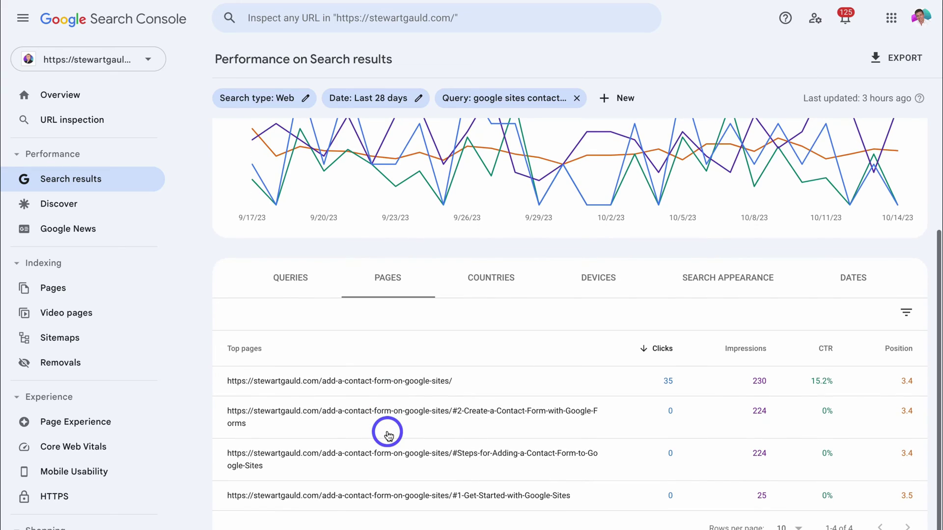
pyautogui.moveTo(385, 381)
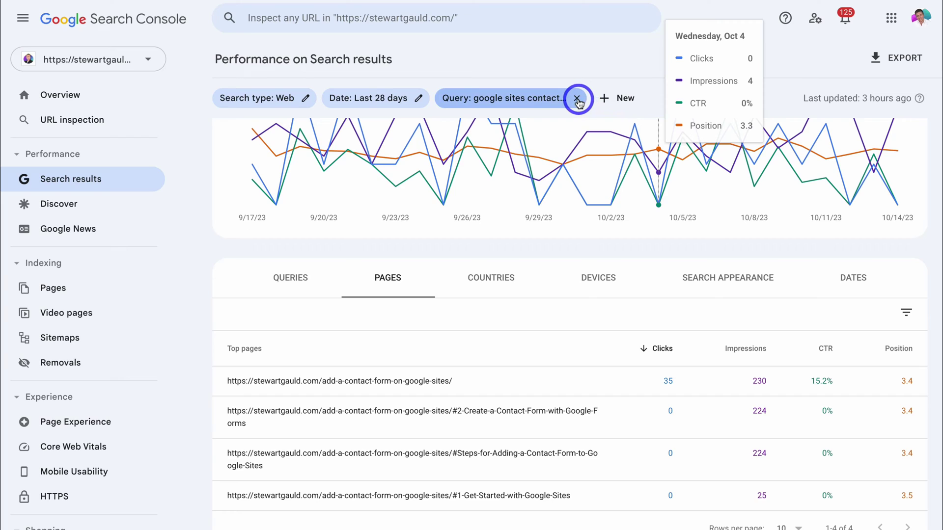
# Remove the query filter and look over the whole site's top pages.
pyautogui.click(577, 99)
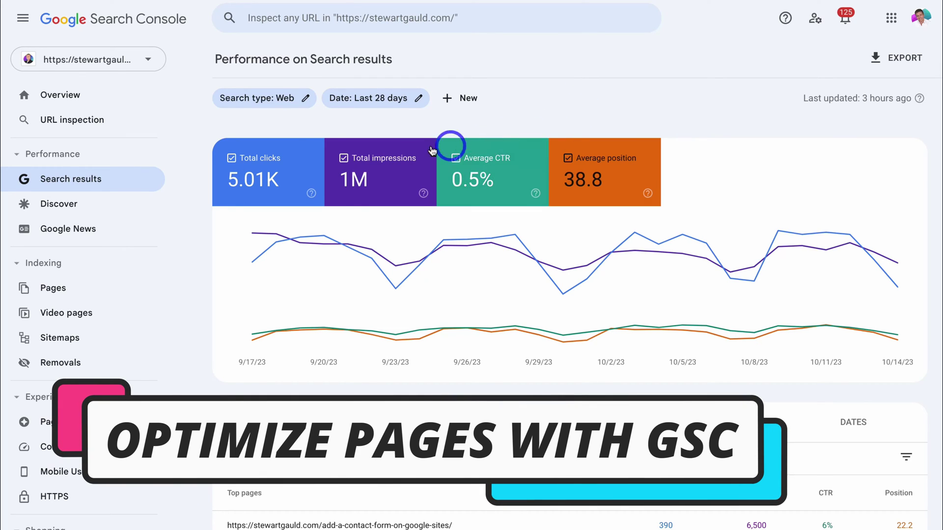
pyautogui.click(450, 147)
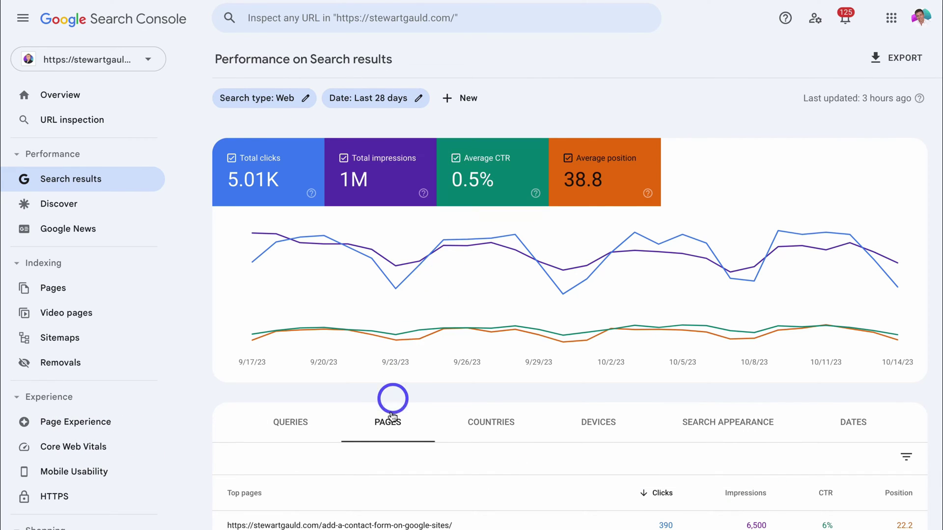
pyautogui.scroll(-4, 393, 396)
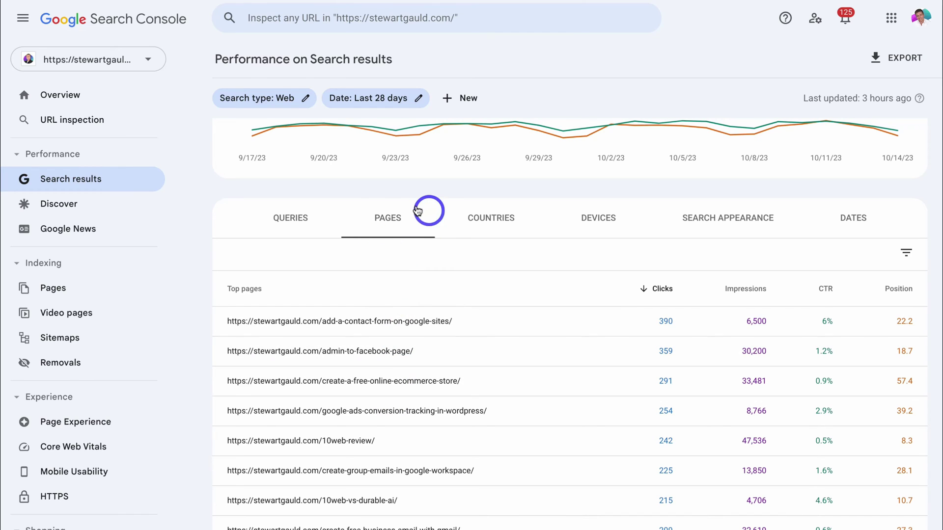
pyautogui.scroll(-2, 412, 246)
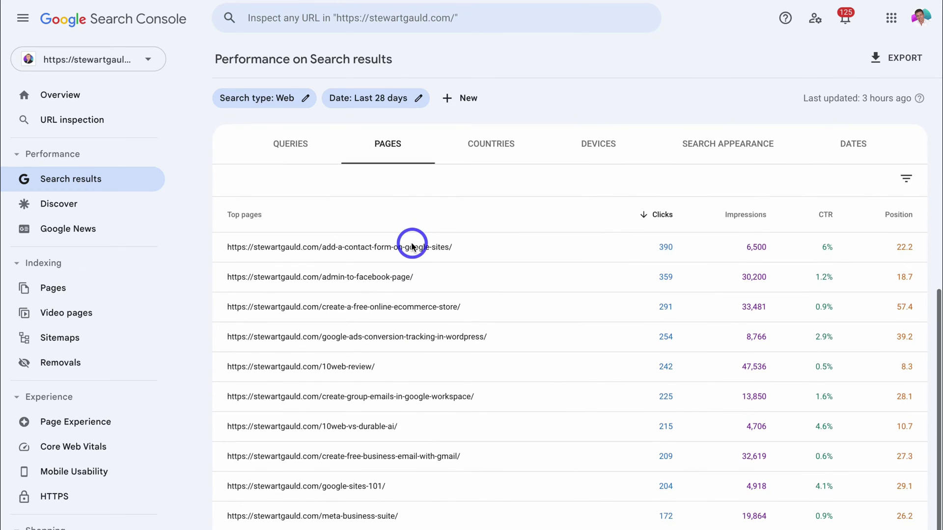
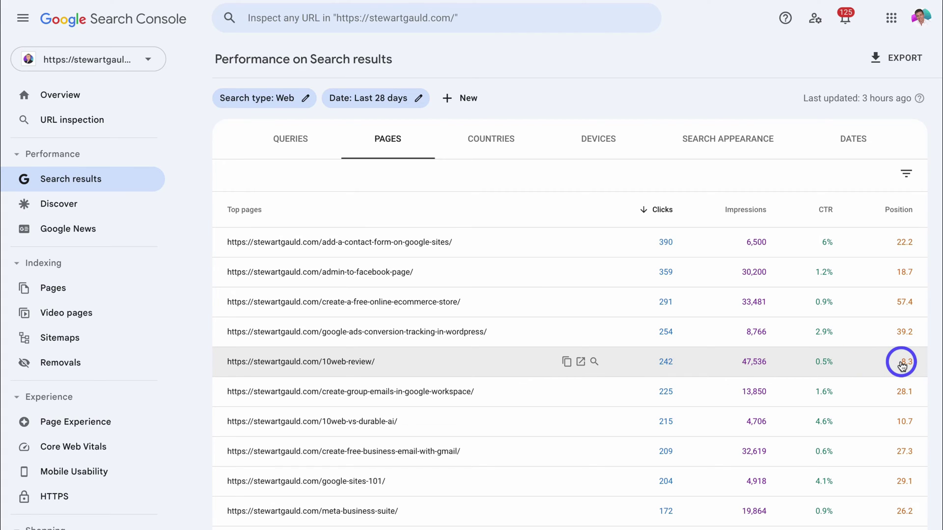
# Filter the report to the /10web-review/ page and review the clicks, impressions and positions of its top queries.
pyautogui.click(429, 362)
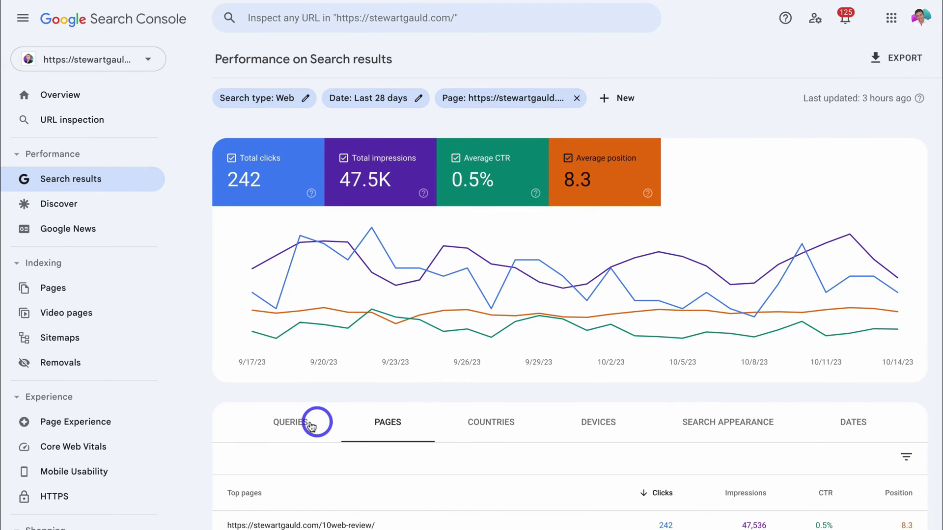
pyautogui.click(303, 423)
pyautogui.scroll(-5, 294, 425)
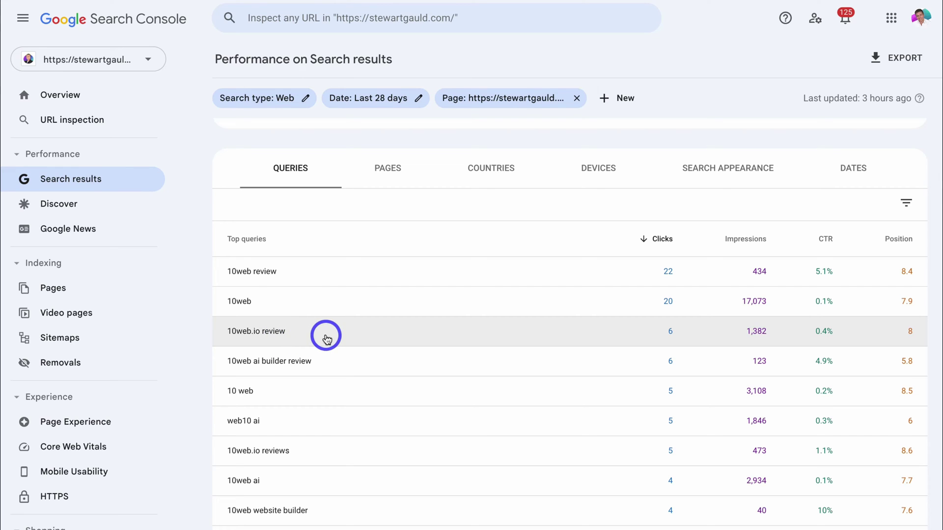
pyautogui.scroll(-1, 341, 422)
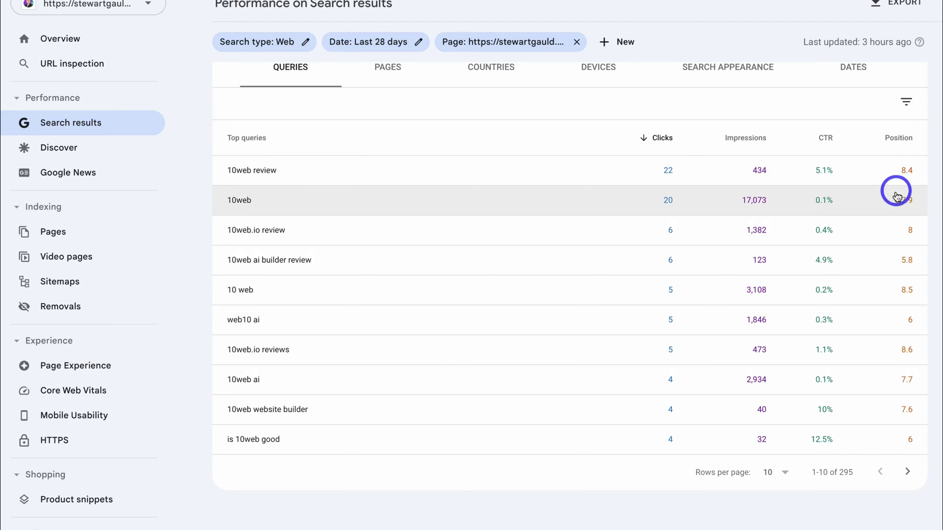
pyautogui.scroll(1, 899, 324)
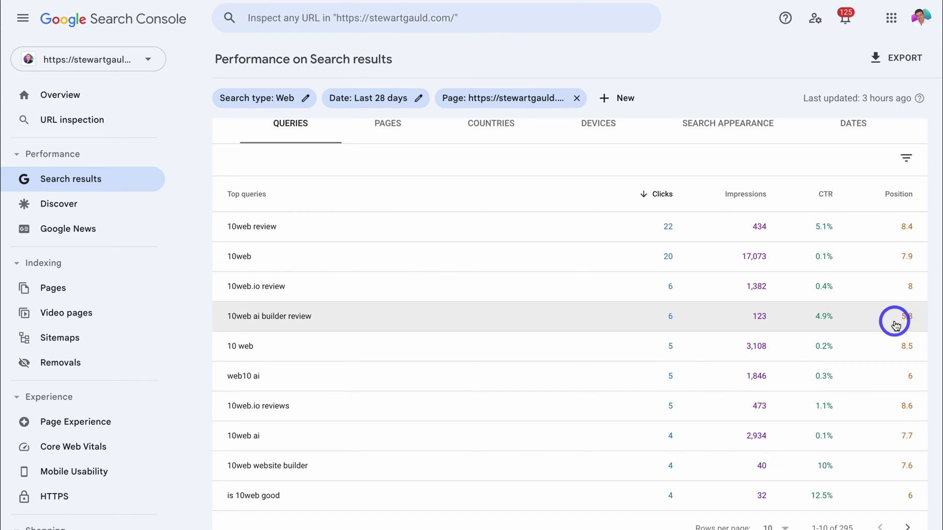
# Check the page's performance for the query "10web" alone and remove that query filter again.
pyautogui.click(612, 257)
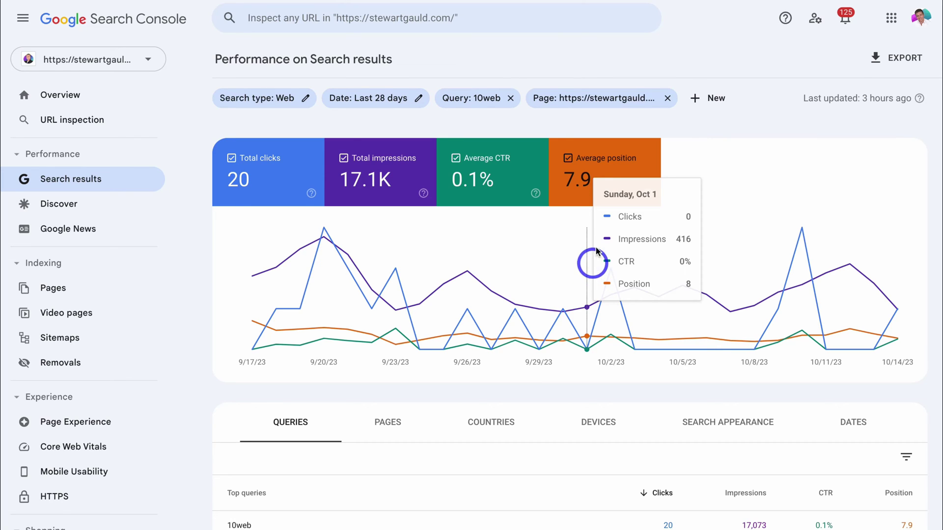
pyautogui.click(511, 99)
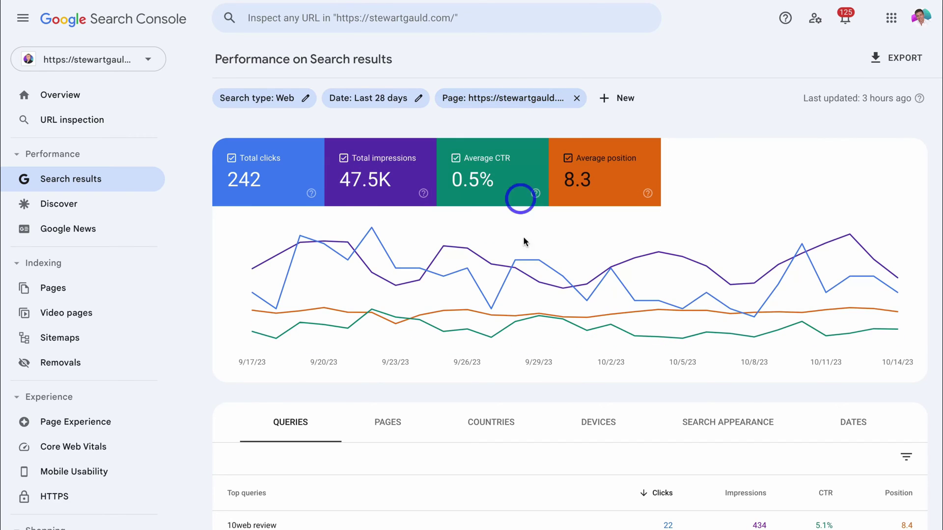
# Show the filtered report's page list and open the live /10web-review/ article from it.
pyautogui.scroll(-4, 513, 339)
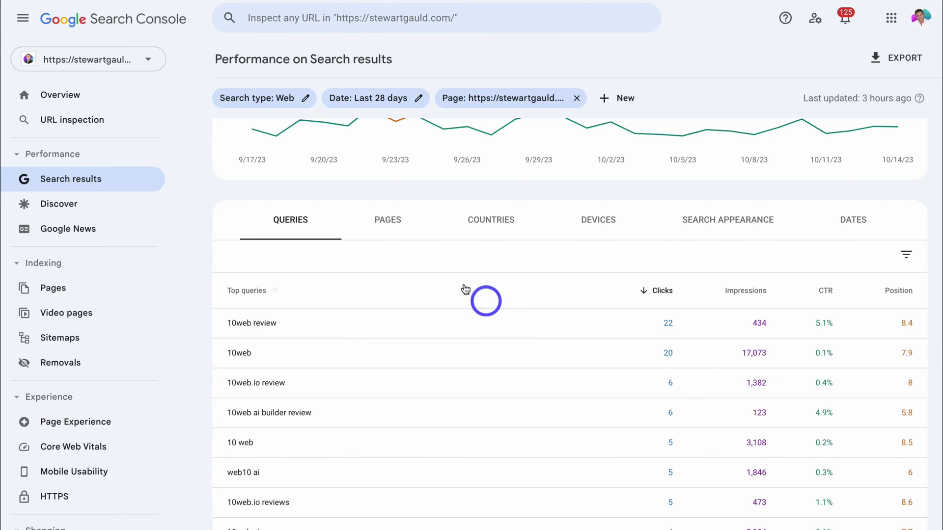
pyautogui.click(391, 230)
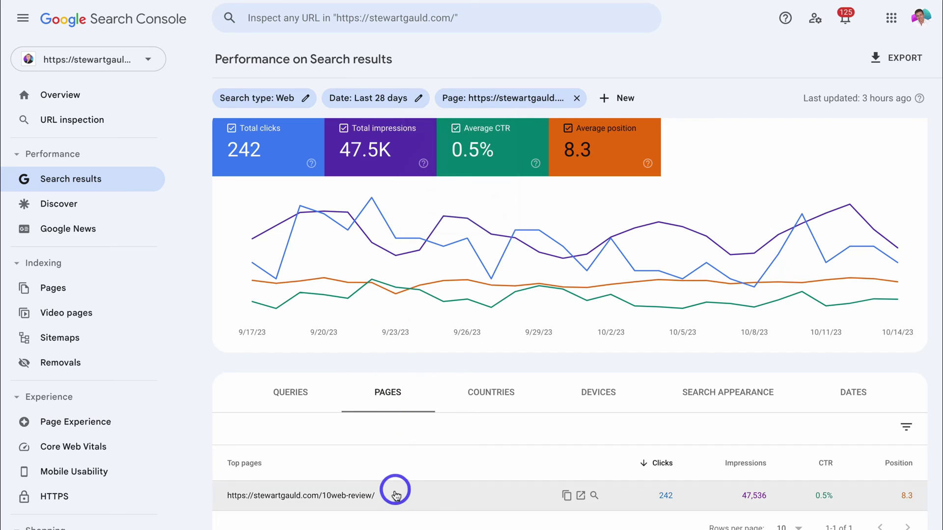
pyautogui.click(581, 496)
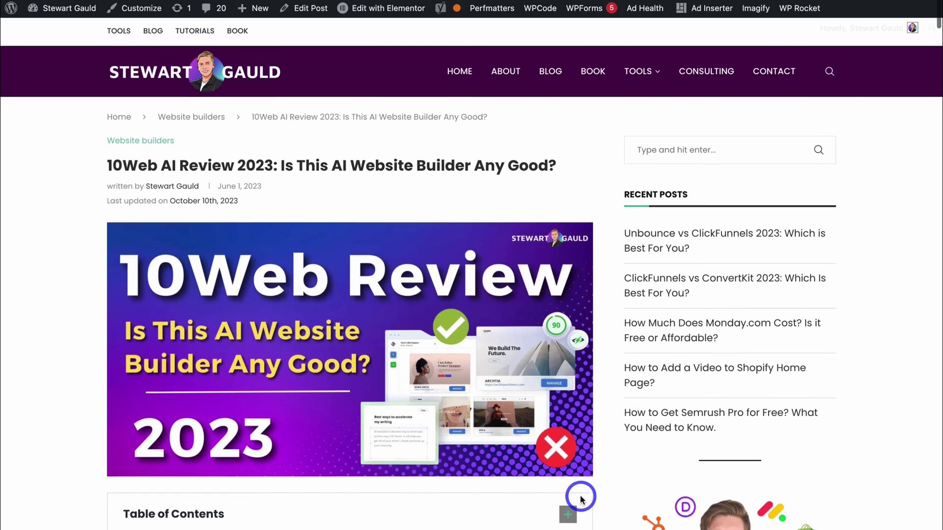
# Examine the article's introduction for the target keyword, highlighting "10Web" in the heading and in the line below it.
pyautogui.scroll(-8, 580, 498)
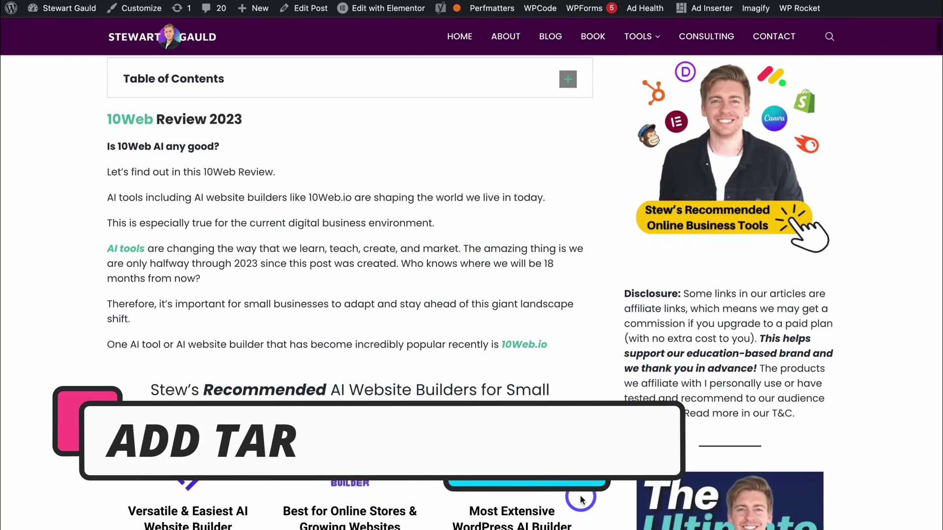
pyautogui.doubleClick(155, 119)
pyautogui.moveTo(122, 121); pyautogui.dragTo(108, 123)
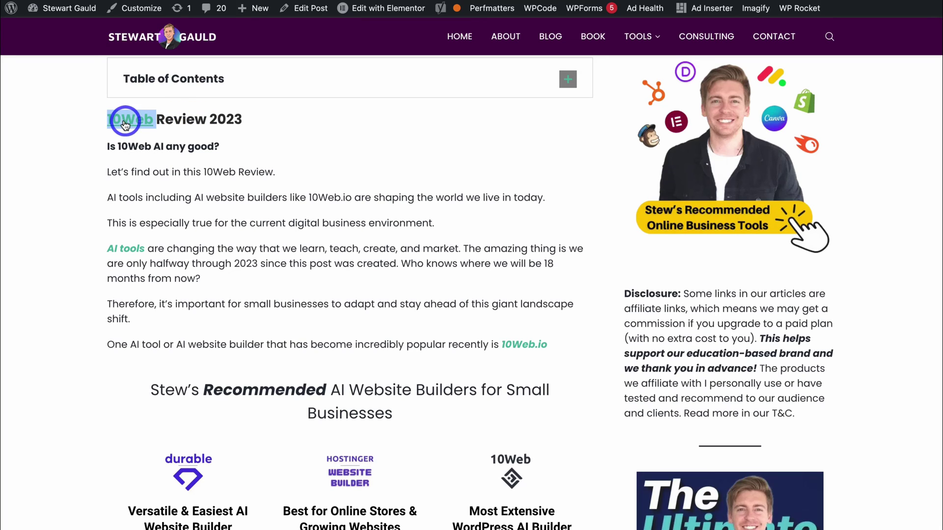
pyautogui.moveTo(150, 146); pyautogui.dragTo(119, 147)
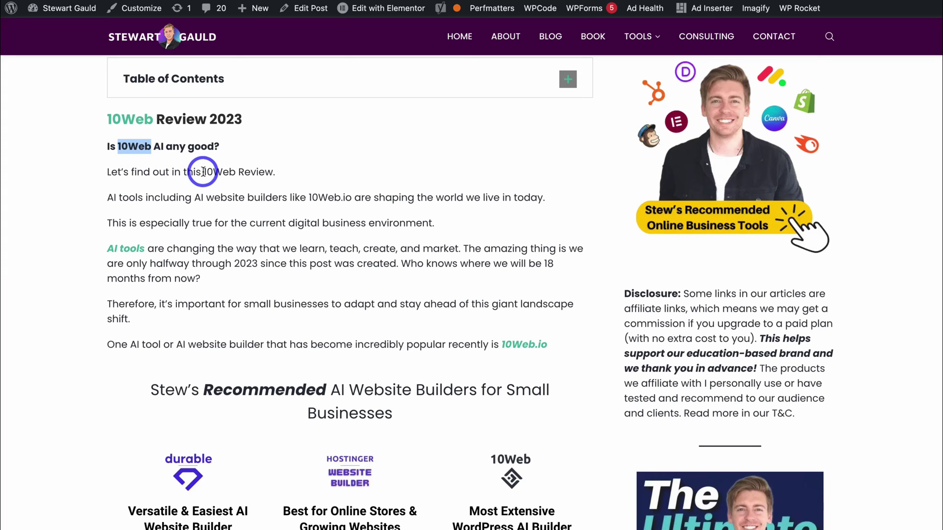
# Examine the article's introduction and "What is 10Web AI?" section for keyword use, highlighting "10Web Review" and the keyword mentions before that section.
pyautogui.moveTo(202, 172); pyautogui.dragTo(271, 172)
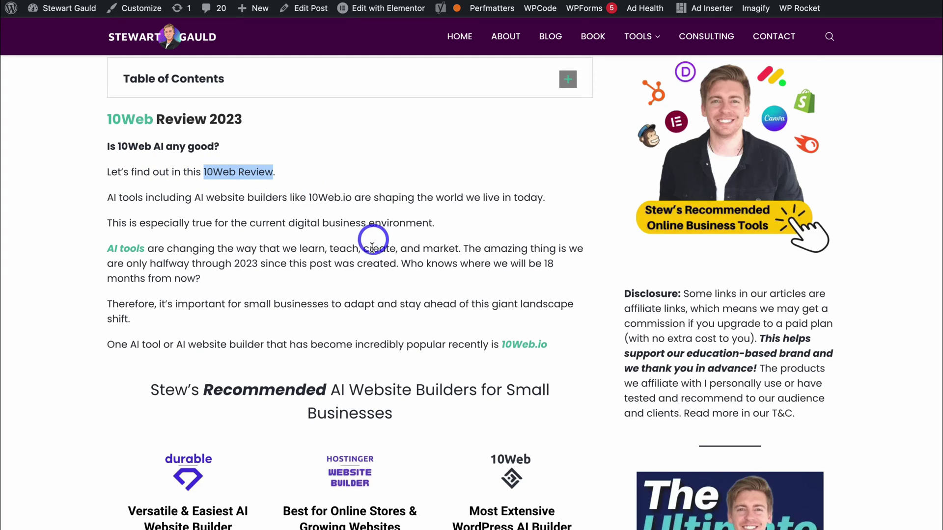
pyautogui.scroll(-3, 357, 253)
pyautogui.scroll(-12, 357, 253)
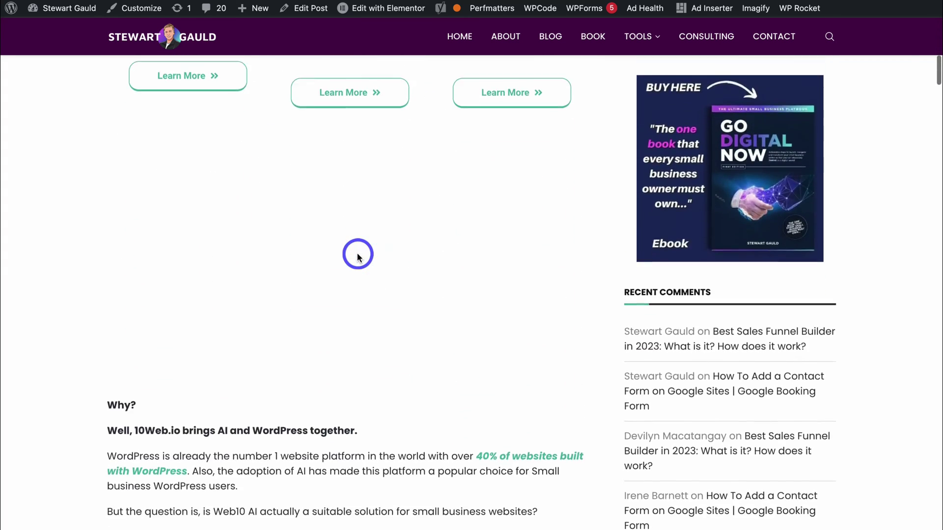
pyautogui.scroll(-1, 357, 256)
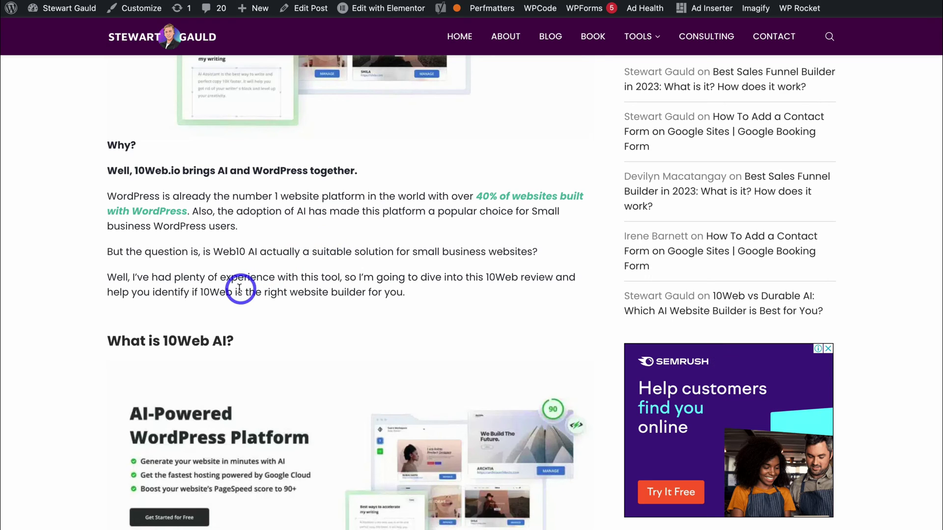
pyautogui.moveTo(231, 291); pyautogui.dragTo(206, 293)
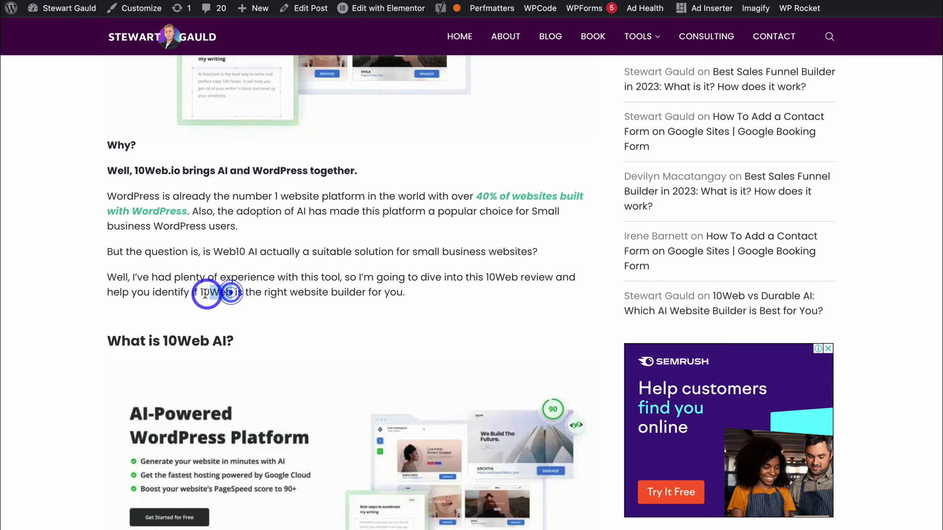
pyautogui.click(486, 278)
pyautogui.moveTo(557, 277); pyautogui.dragTo(555, 277)
pyautogui.scroll(-6, 481, 211)
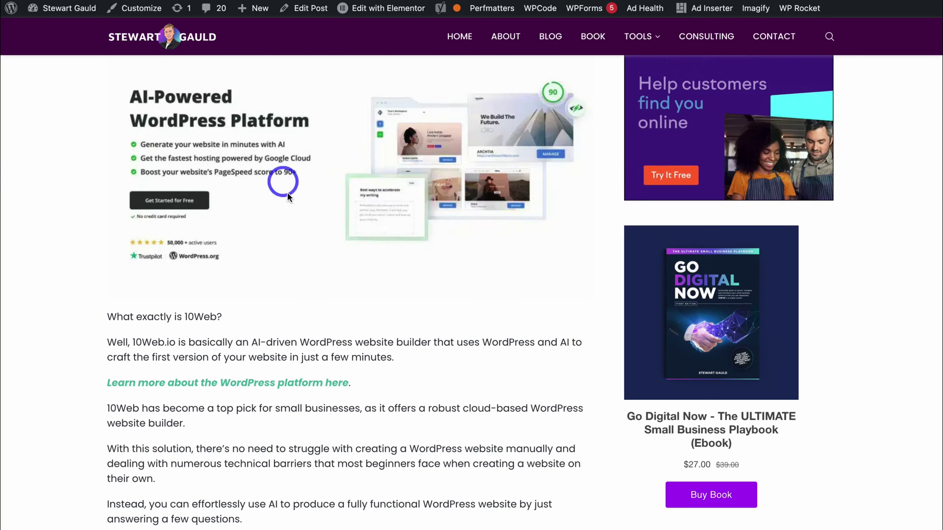
pyautogui.scroll(3, 309, 218)
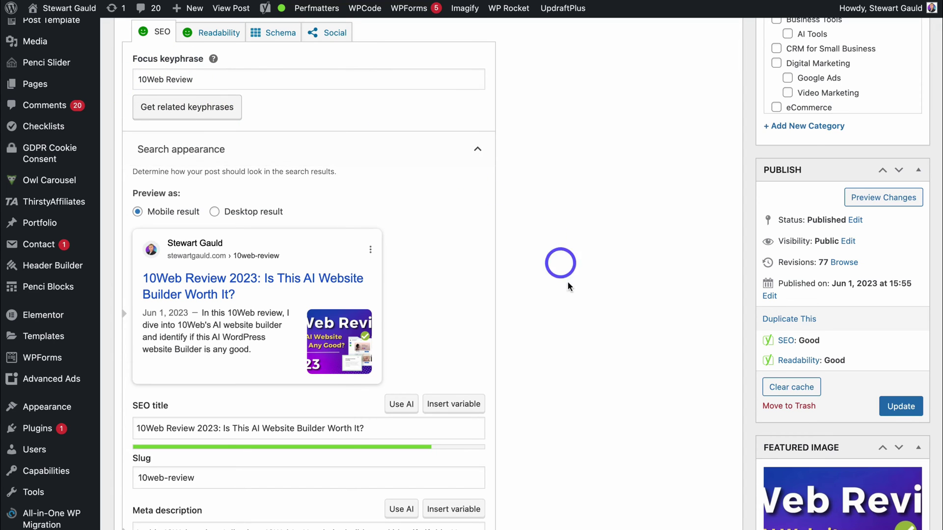
# Check the SEO title in the post's search appearance settings for target keywords, highlighting "10Web Review" and "AI Website Builder".
pyautogui.scroll(-1, 575, 343)
pyautogui.scroll(-5, 574, 350)
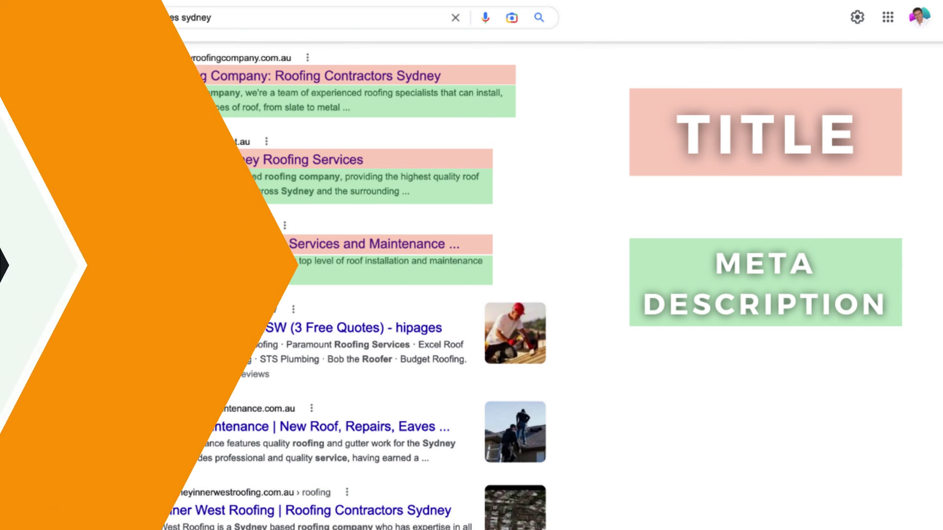
pyautogui.moveTo(134, 193); pyautogui.dragTo(166, 194)
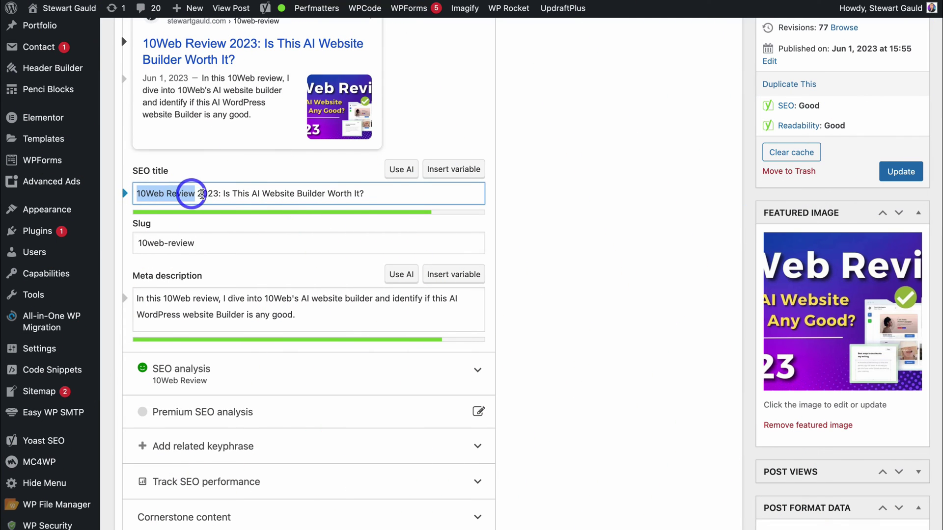
pyautogui.click(173, 193)
pyautogui.moveTo(252, 193); pyautogui.dragTo(326, 194)
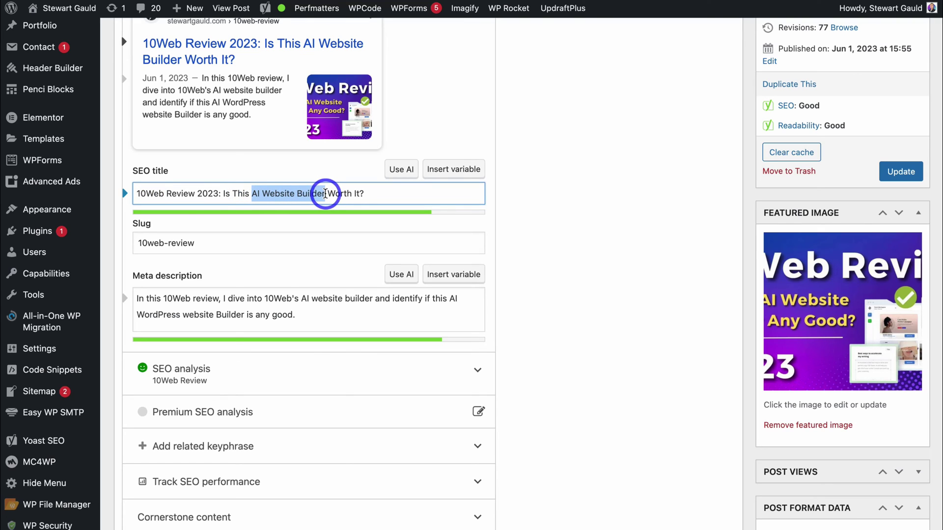
pyautogui.click(366, 194)
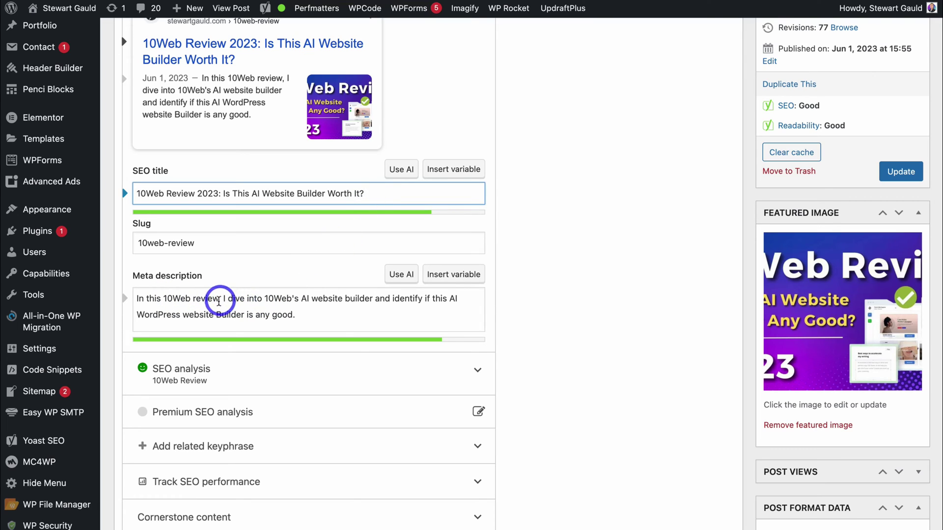
# Check the meta description for target keywords, highlighting "10Web review", "AI website builder" and "AI WordPress website Builder".
pyautogui.moveTo(219, 301); pyautogui.dragTo(164, 298)
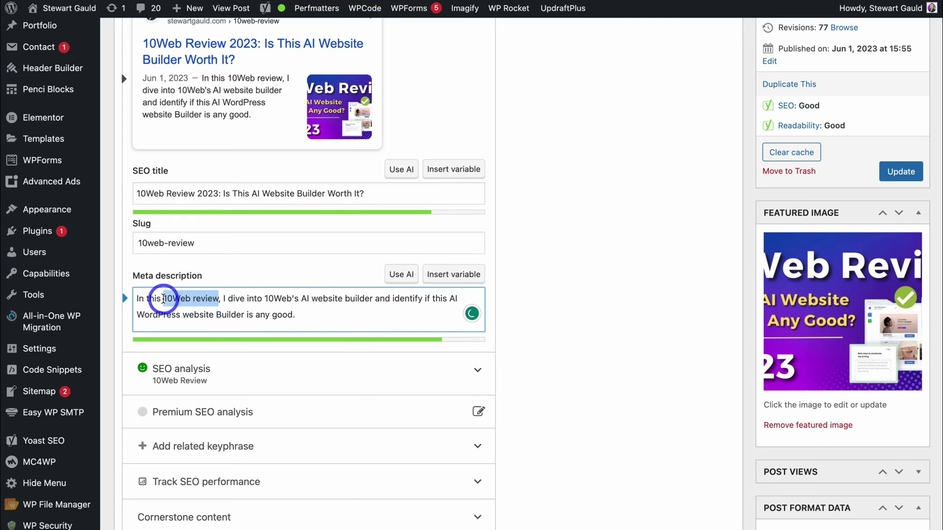
pyautogui.doubleClick(174, 298)
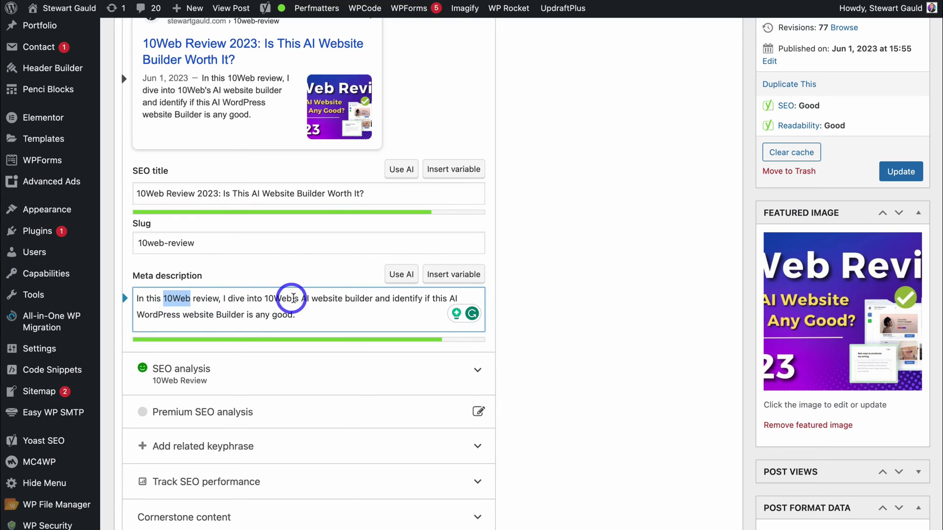
pyautogui.moveTo(301, 298); pyautogui.dragTo(371, 301)
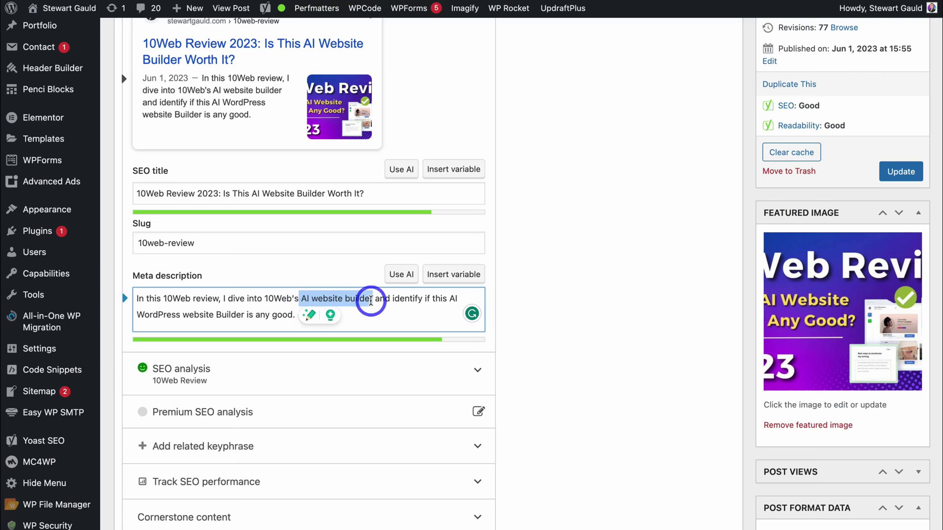
pyautogui.moveTo(447, 299); pyautogui.dragTo(253, 316)
pyautogui.click(259, 316)
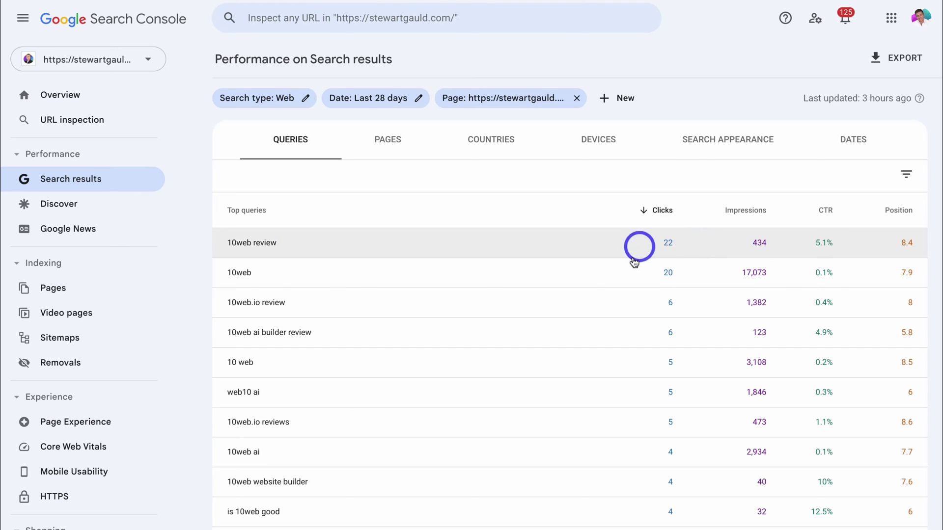
# Remove the page filter from the performance report and show rows 11-20 of the site's top pages.
pyautogui.click(576, 98)
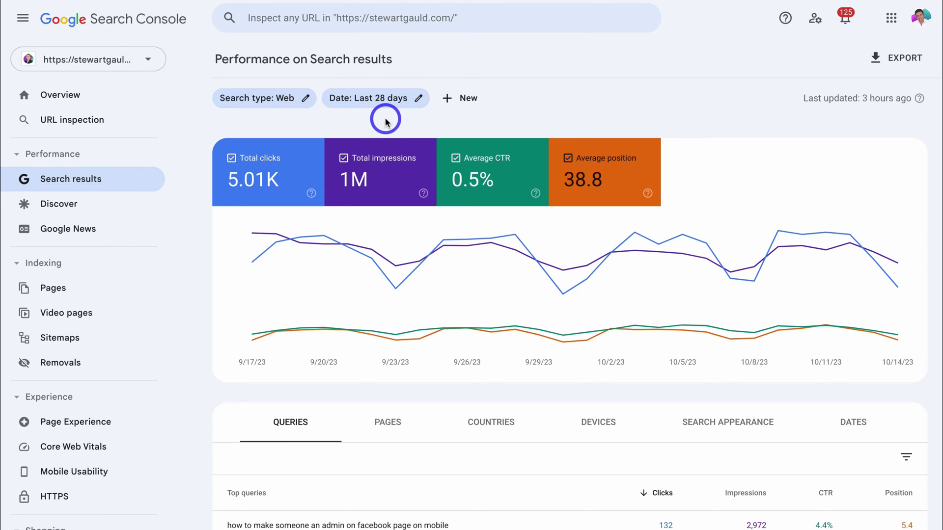
pyautogui.scroll(-3, 385, 120)
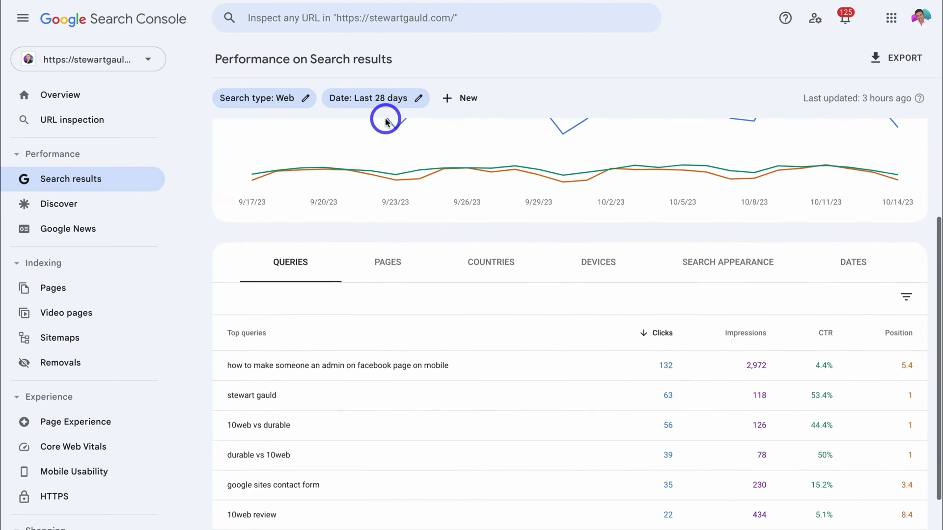
pyautogui.click(394, 260)
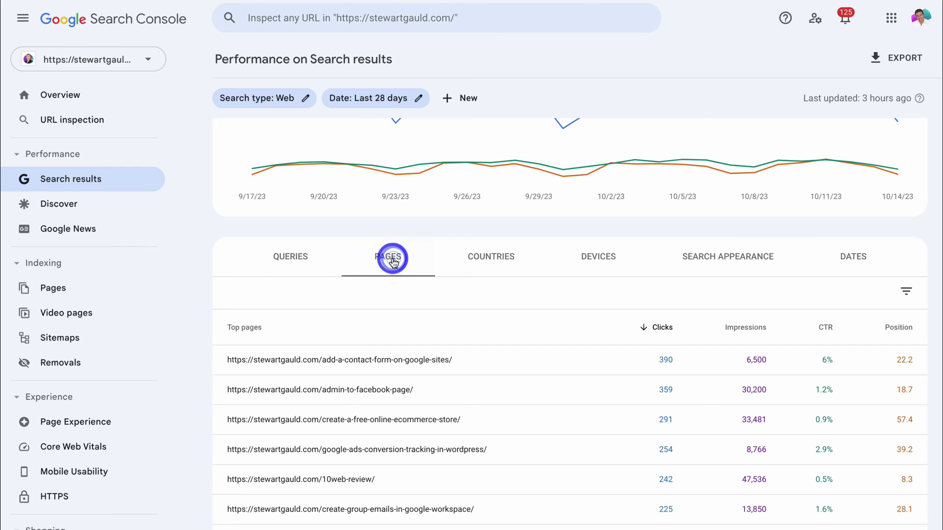
pyautogui.scroll(-4, 392, 204)
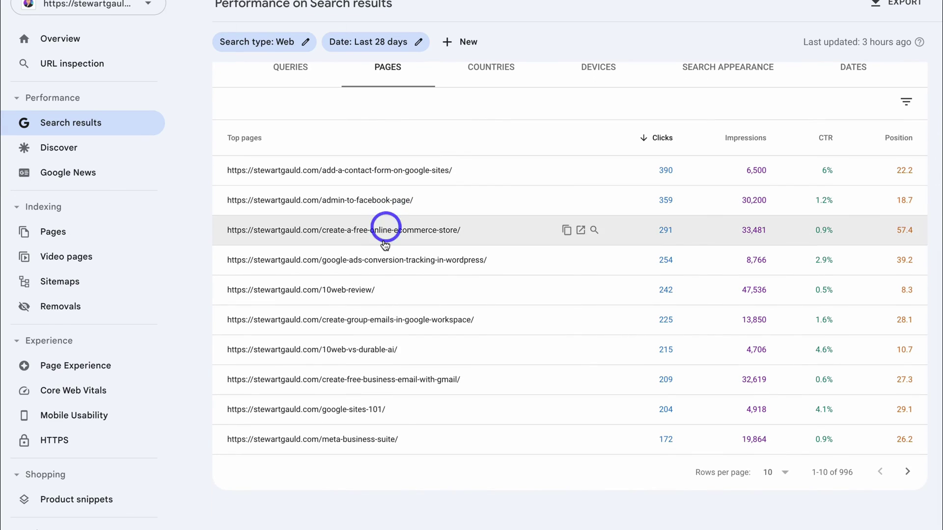
pyautogui.click(907, 472)
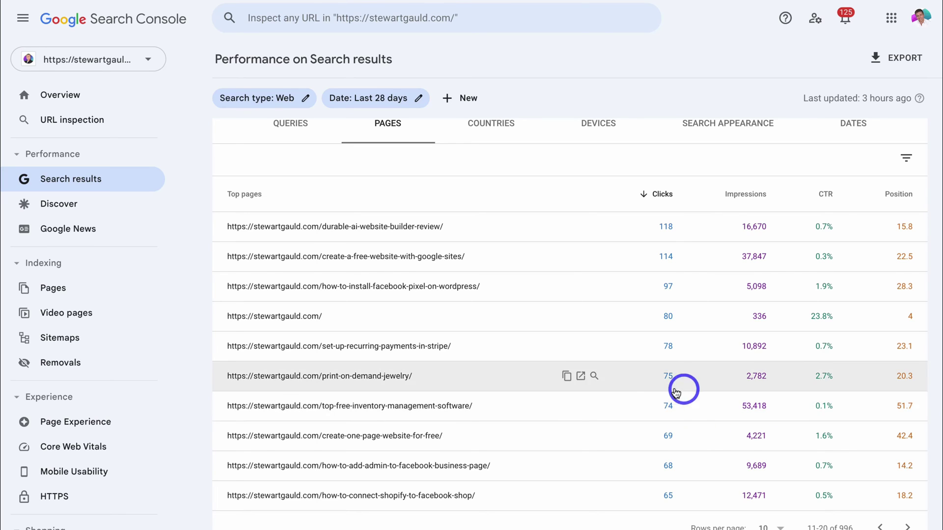
# Filter the report to the /top-free-inventory-management-software/ page and list its top queries.
pyautogui.click(448, 406)
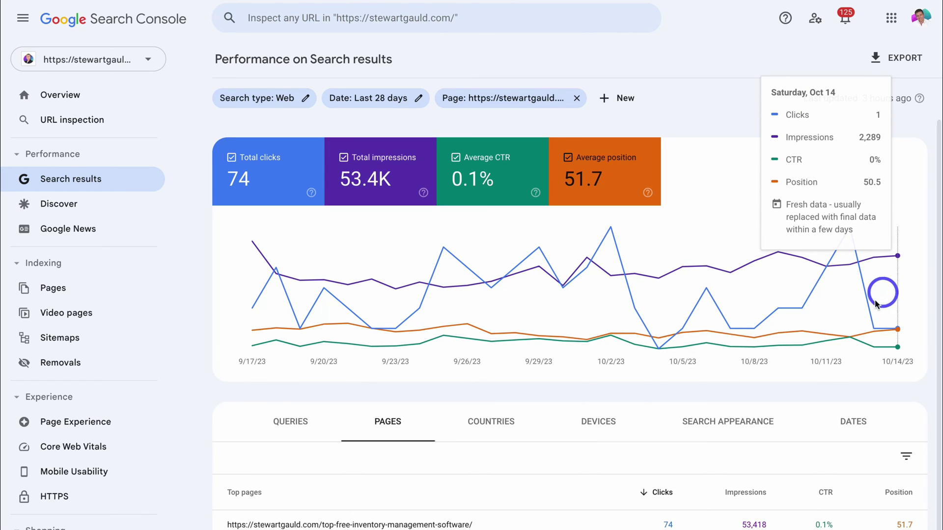
pyautogui.click(274, 416)
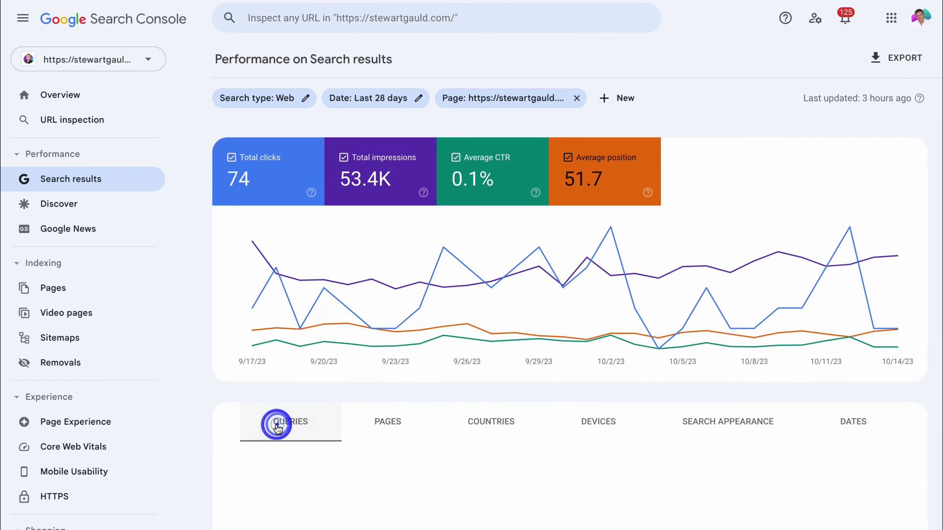
pyautogui.scroll(-3, 277, 427)
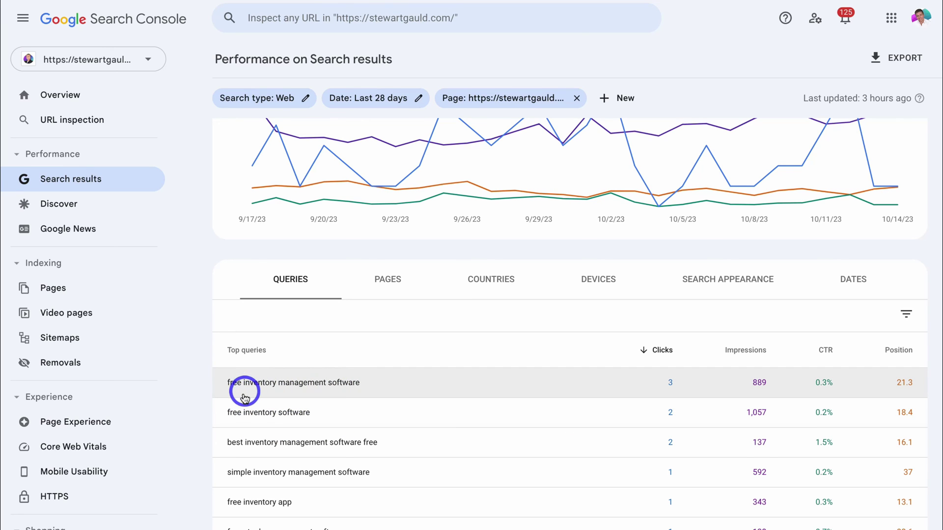
# Review the clicks, impressions, CTR and positions of the page's top 20 queries, returning to the first ten.
pyautogui.scroll(-3, 244, 398)
pyautogui.scroll(3, 243, 399)
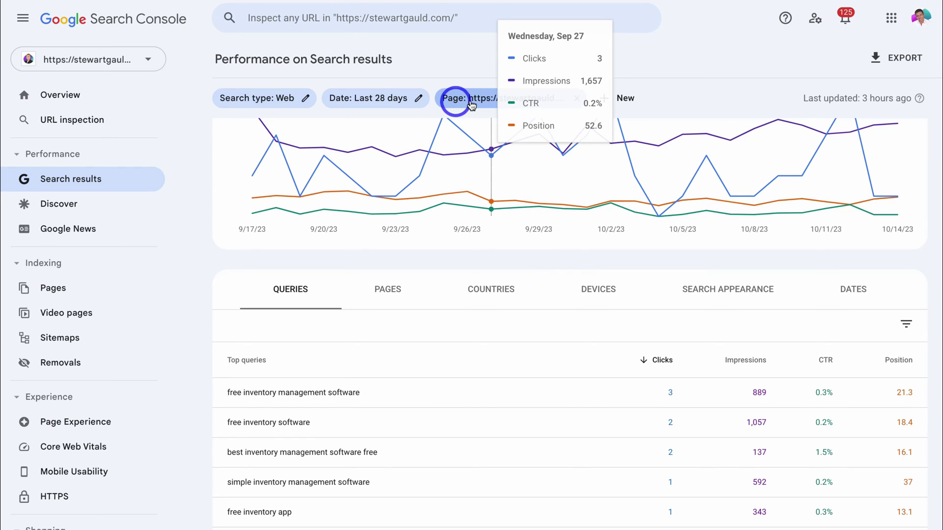
pyautogui.scroll(-1, 394, 378)
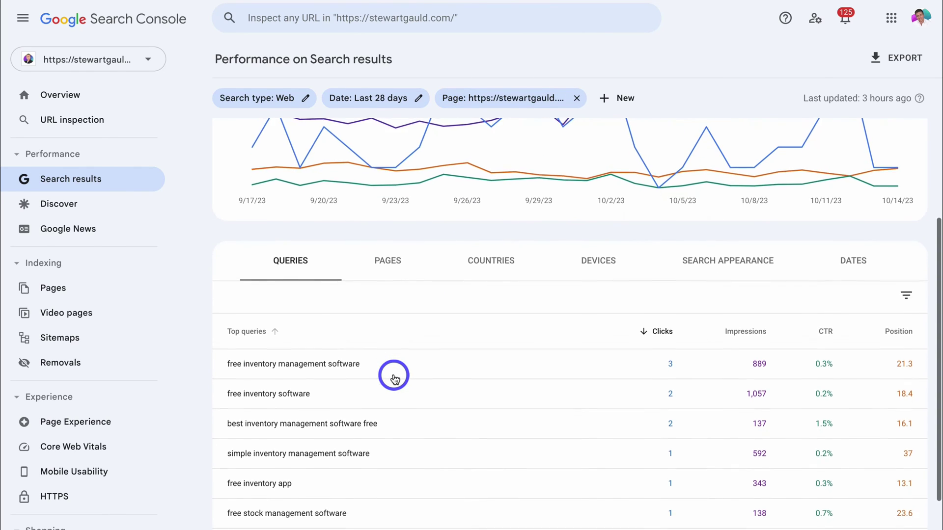
pyautogui.scroll(-5, 394, 378)
pyautogui.scroll(1, 393, 378)
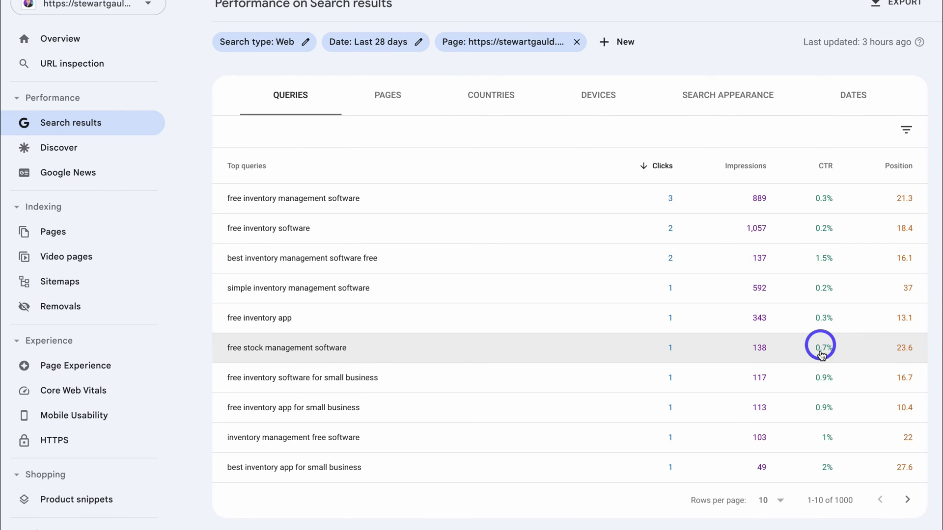
pyautogui.click(904, 501)
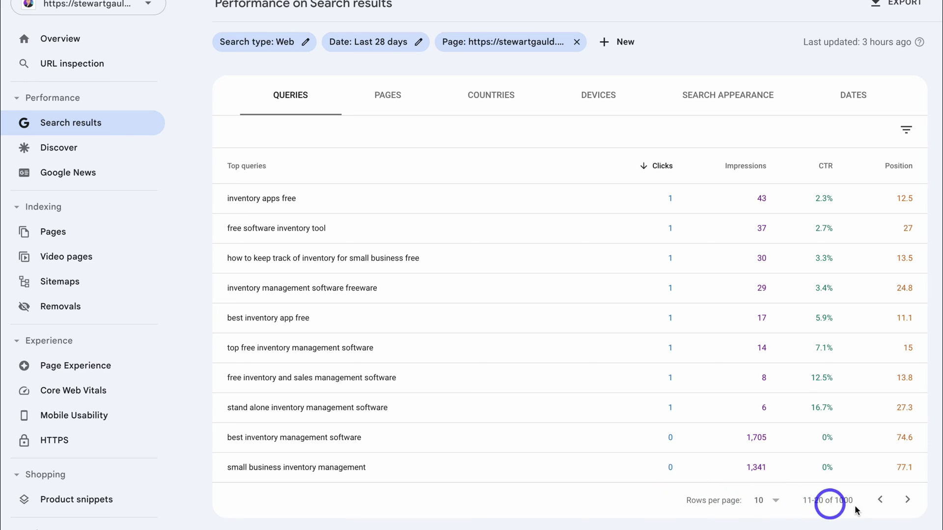
pyautogui.click(880, 500)
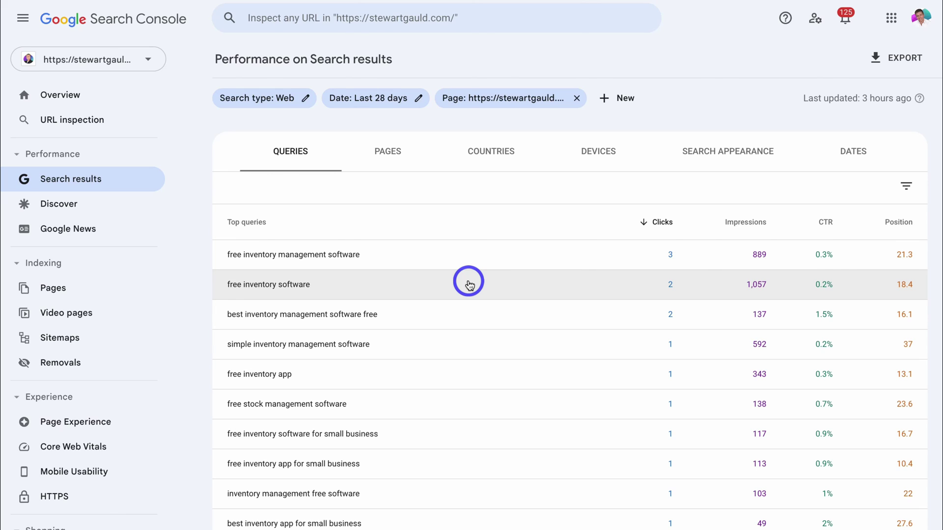
# Set the report's date range to the last 3 months and review the page's trend chart and top queries.
pyautogui.scroll(5, 469, 285)
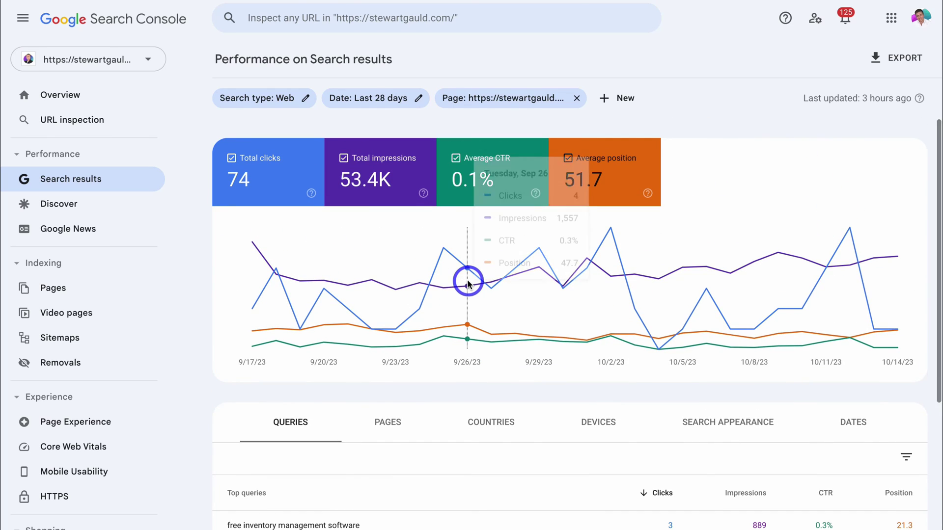
pyautogui.click(418, 99)
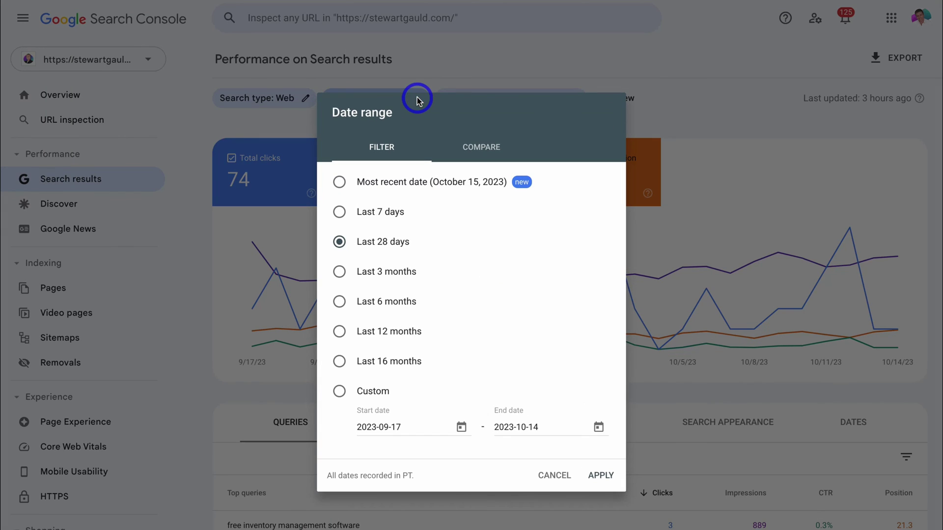
pyautogui.click(337, 271)
pyautogui.click(602, 475)
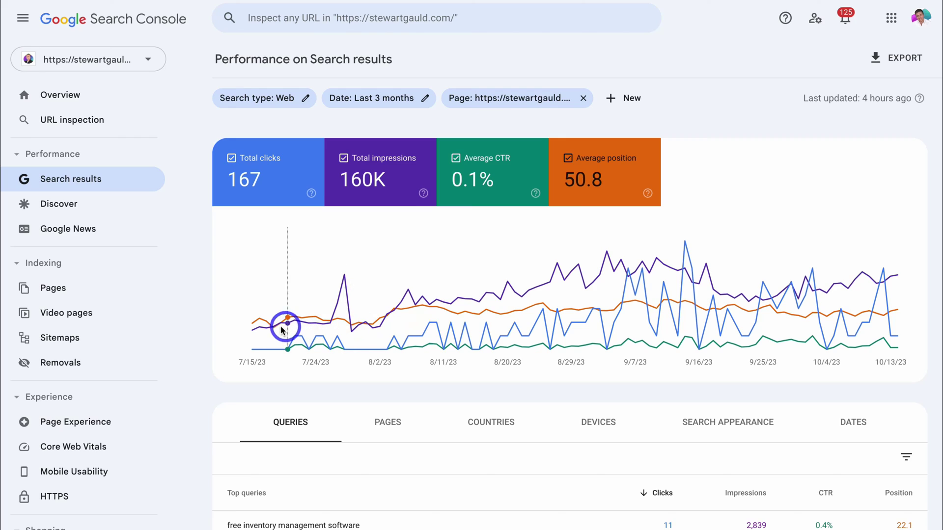
pyautogui.moveTo(260, 330)
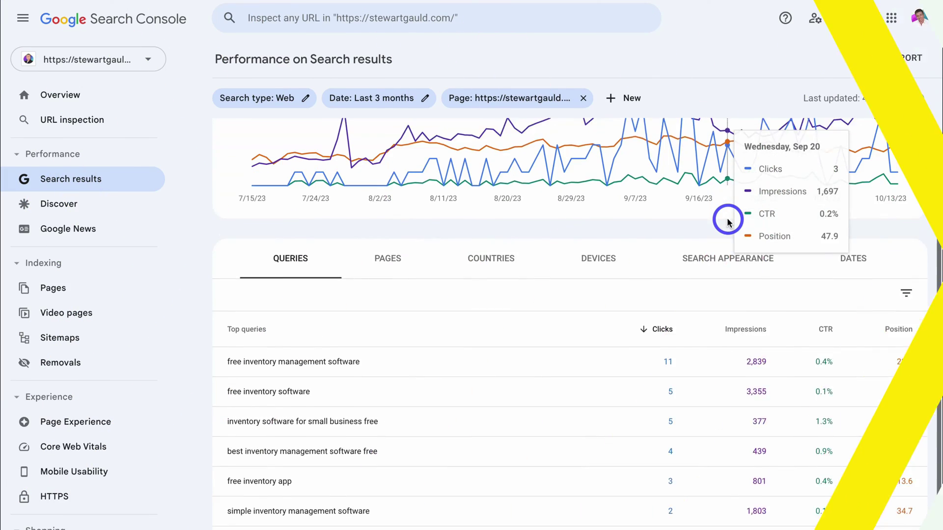
pyautogui.scroll(-1, 727, 222)
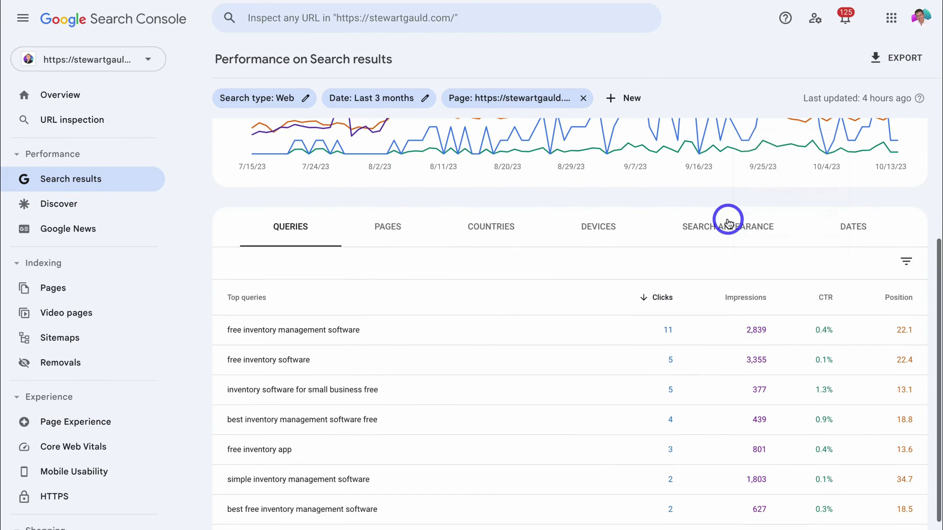